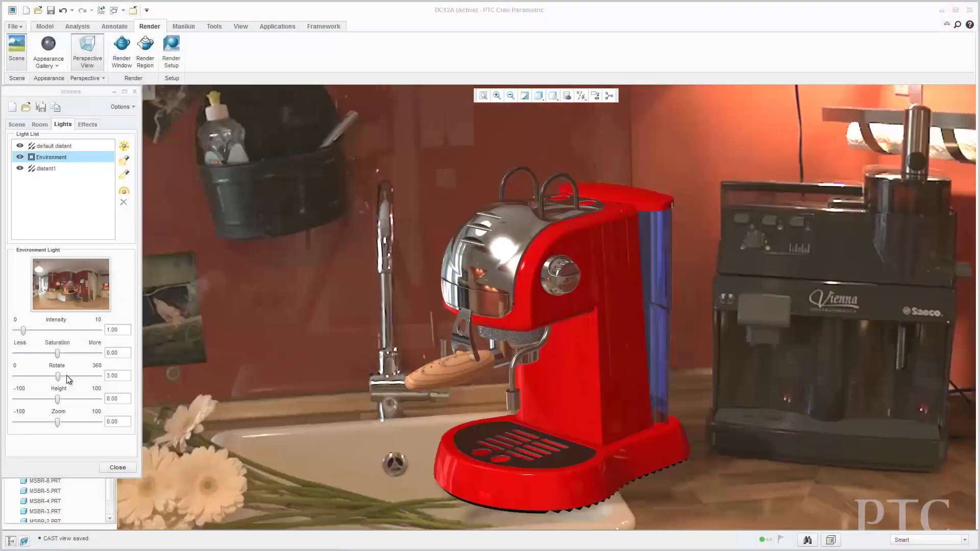
- Adjust the environment background, open JS748_KOPFSCHWINGBR_KPL.SLDASM as a SolidWorks Assembly, and reference ASM_RIGHT
drag(66, 375, 57, 400)
click(67, 422)
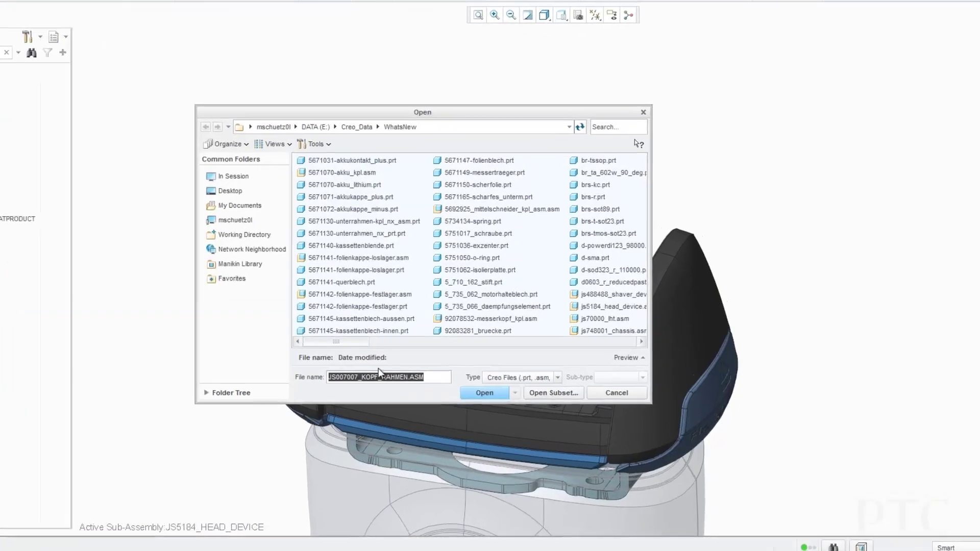
click(511, 376)
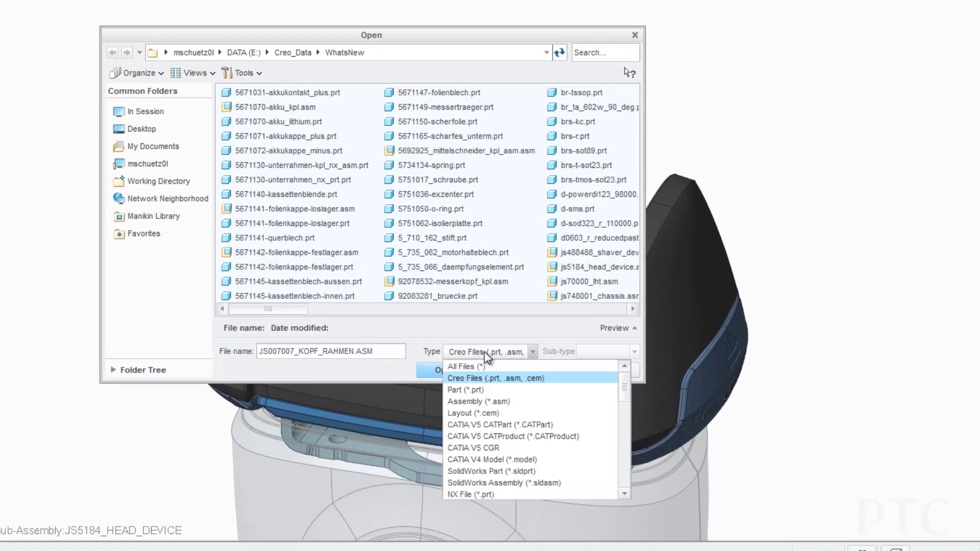
click(490, 480)
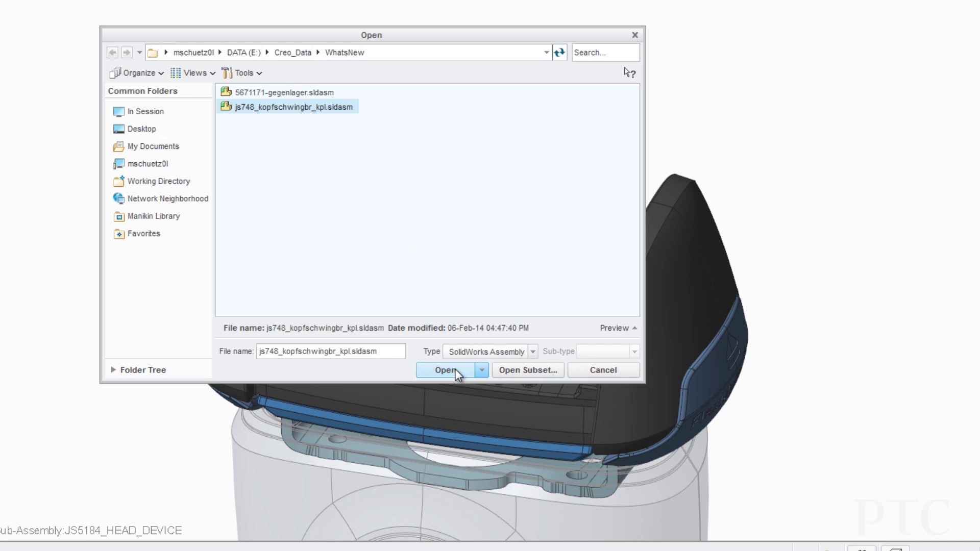
click(455, 370)
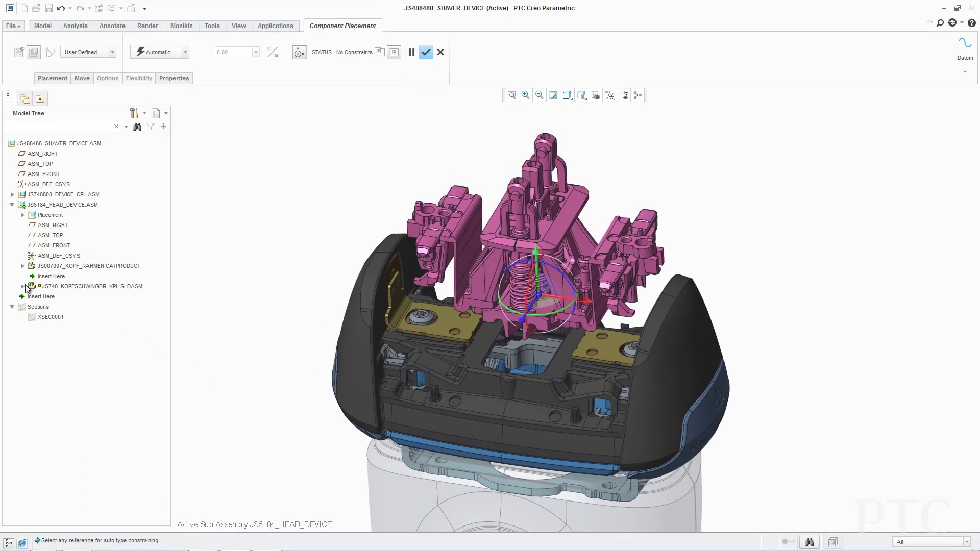
click(23, 286)
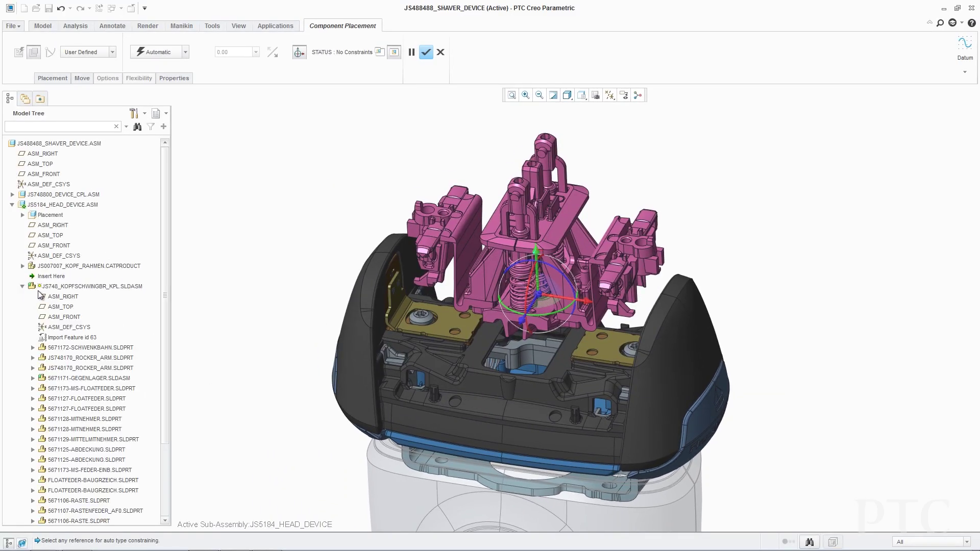
click(54, 226)
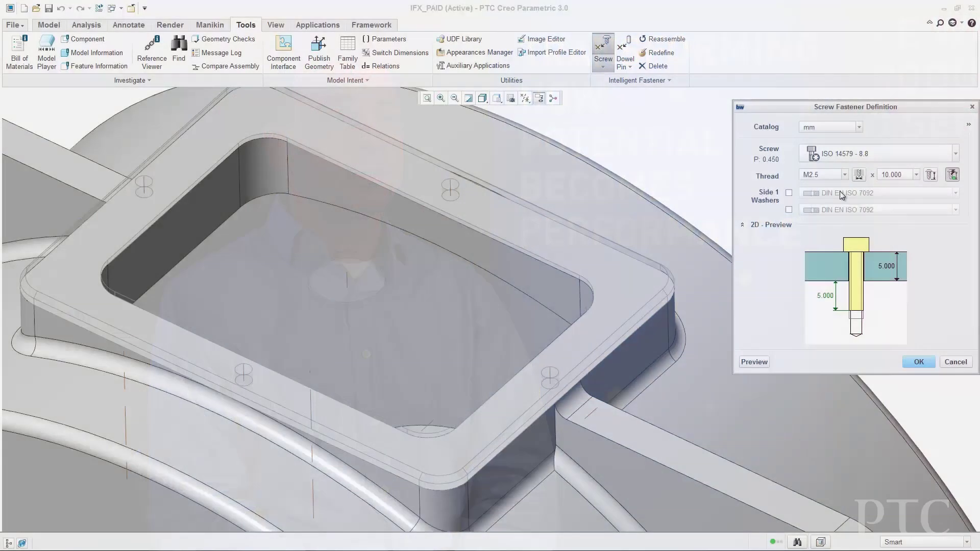
- Insert ISO 14579 M5 screws with Side 1 washers into the green plate's four holes
click(553, 369)
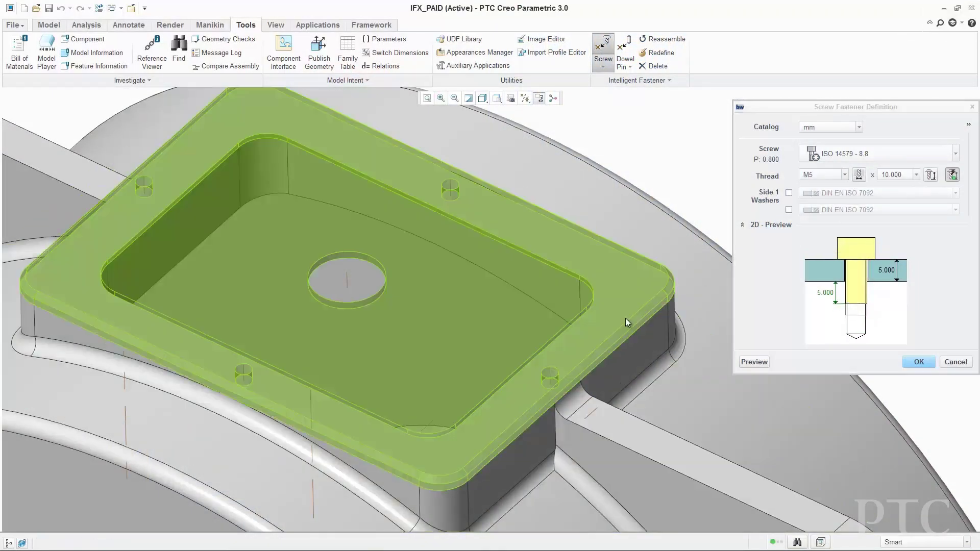
click(789, 193)
click(918, 361)
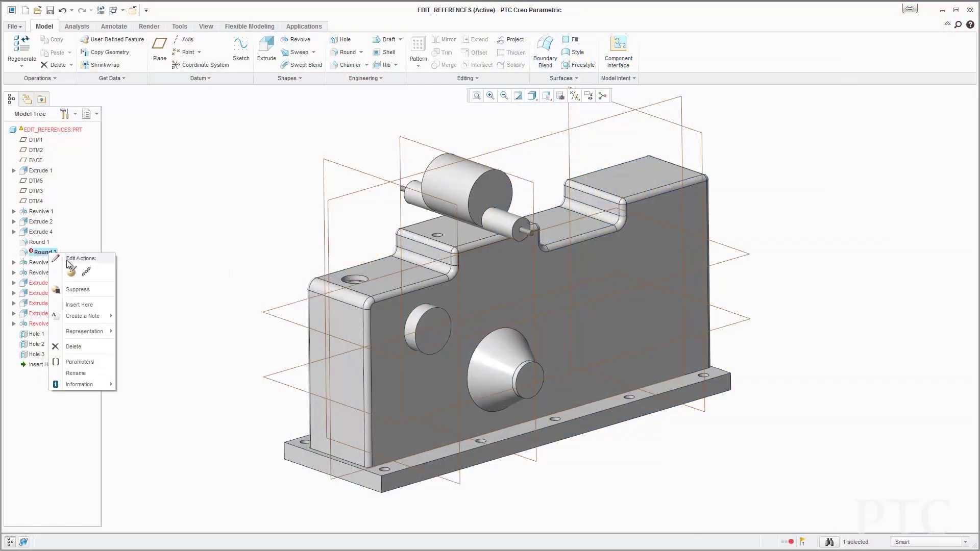
- Replace Round 3's missing reference with an Extrude 4 edge and regenerate the part
click(85, 272)
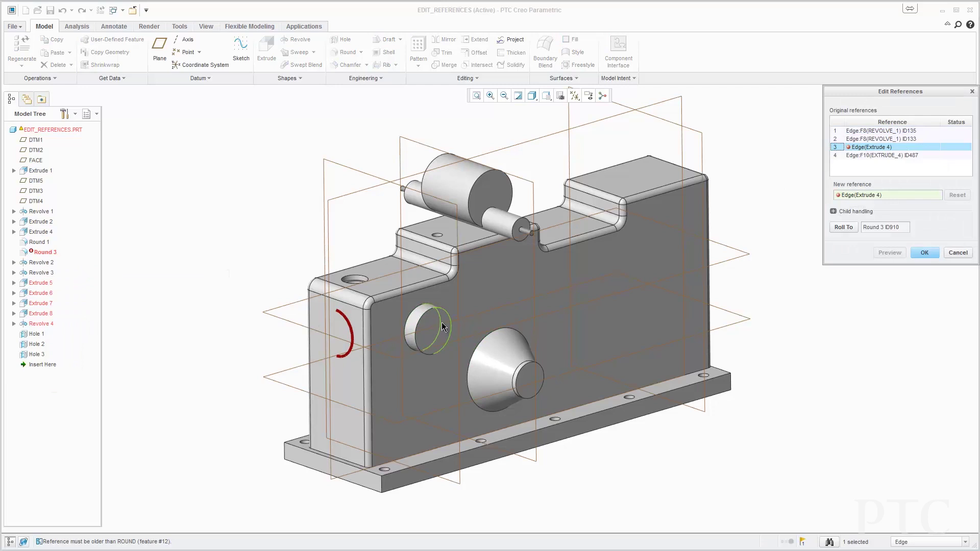
click(921, 252)
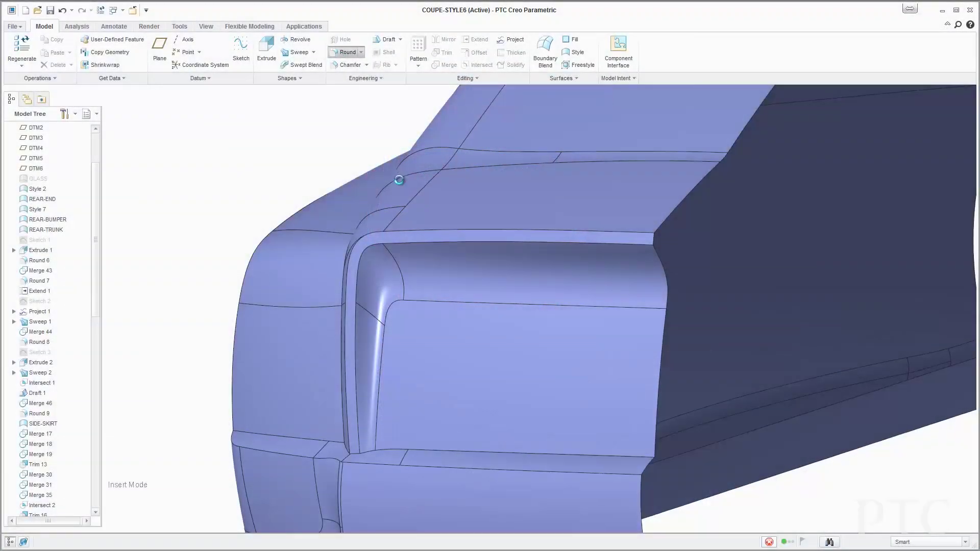
- Round the car body's rear corner edge at 7.50, choosing it from the candidate edges
scroll(358, 472, up, 5)
right_click(404, 454)
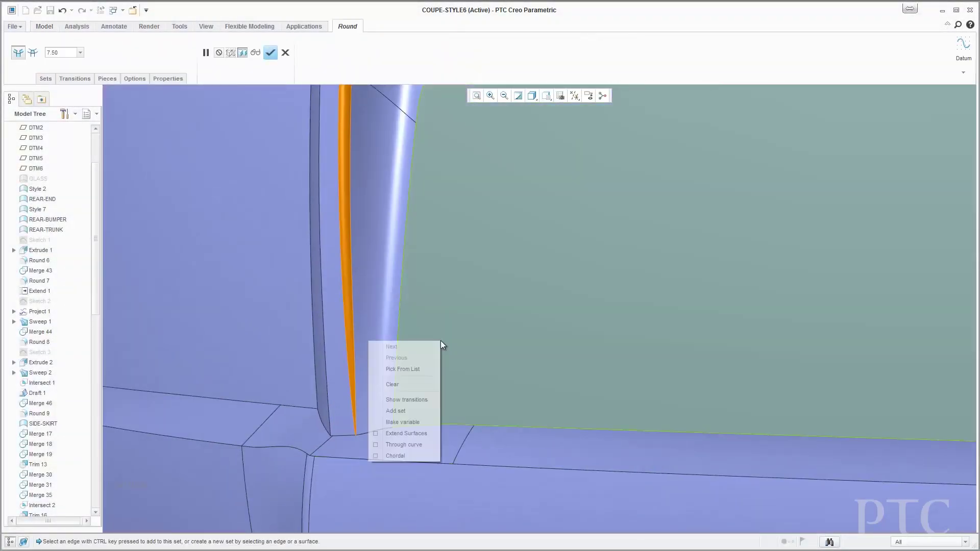
click(404, 453)
middle_drag(387, 442, 410, 440)
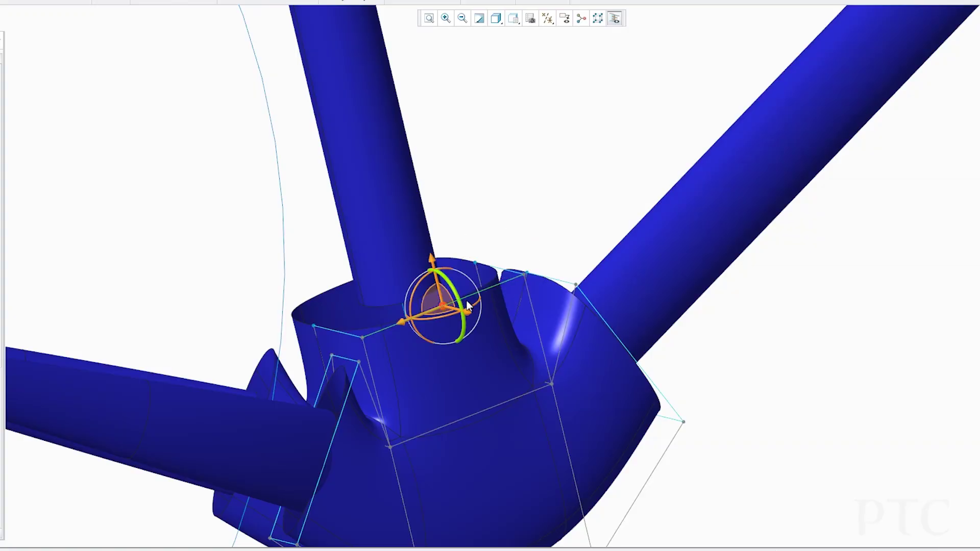
- Select the control vertex near the upper tube and apply an editing command from the context menu
right_click(517, 201)
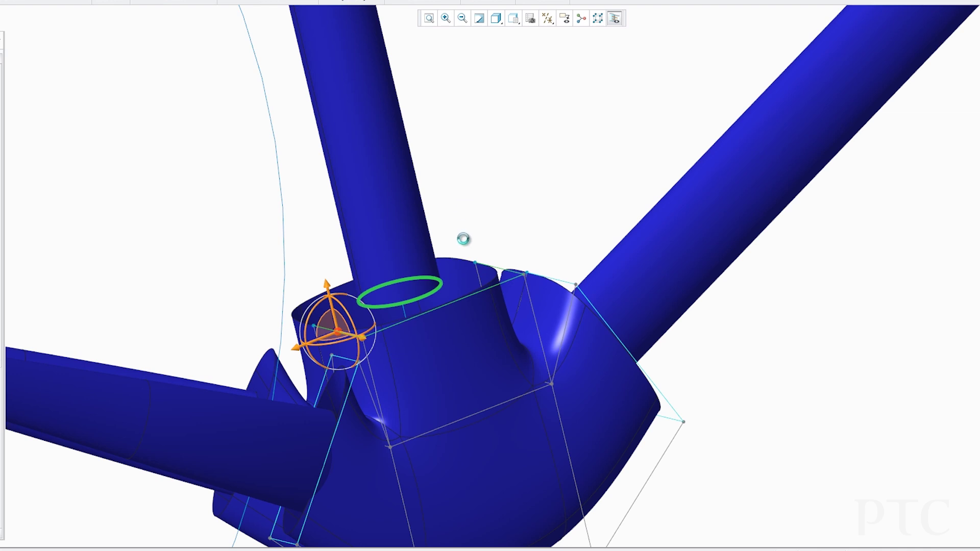
right_click(421, 305)
click(384, 417)
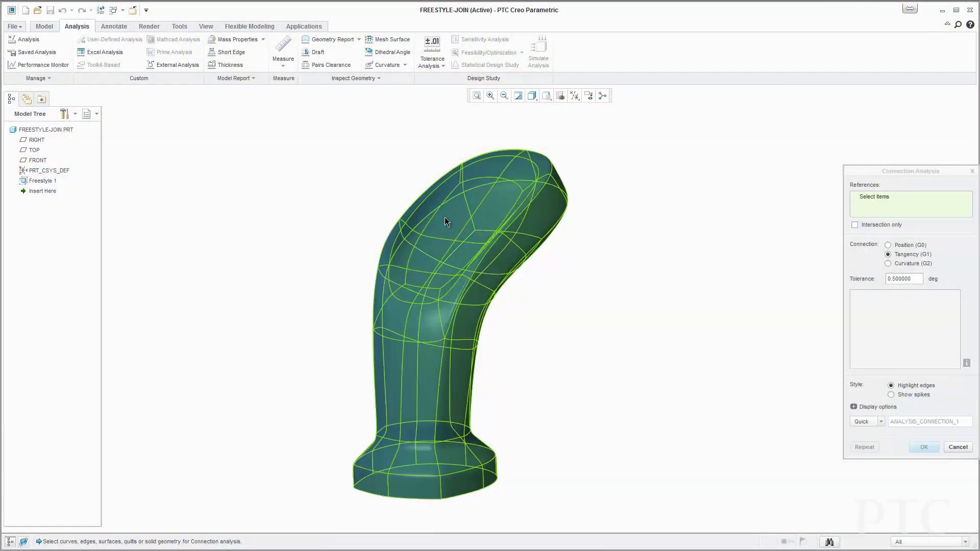
- Run a Tangency (G1) connection analysis on Quilt:F5 with passing edges hidden, showing the failing bottom edge
click(445, 218)
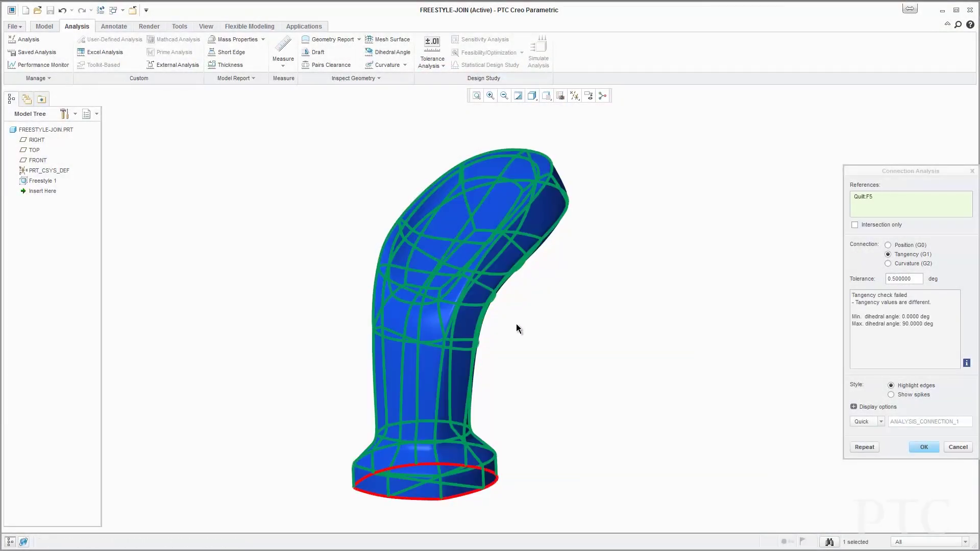
click(877, 409)
click(874, 438)
click(855, 407)
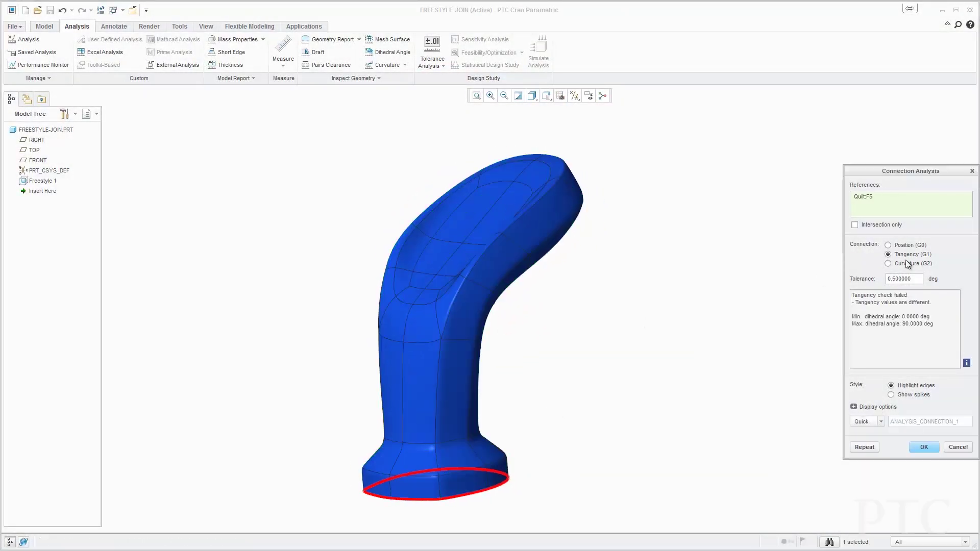
middle_drag(461, 223, 509, 240)
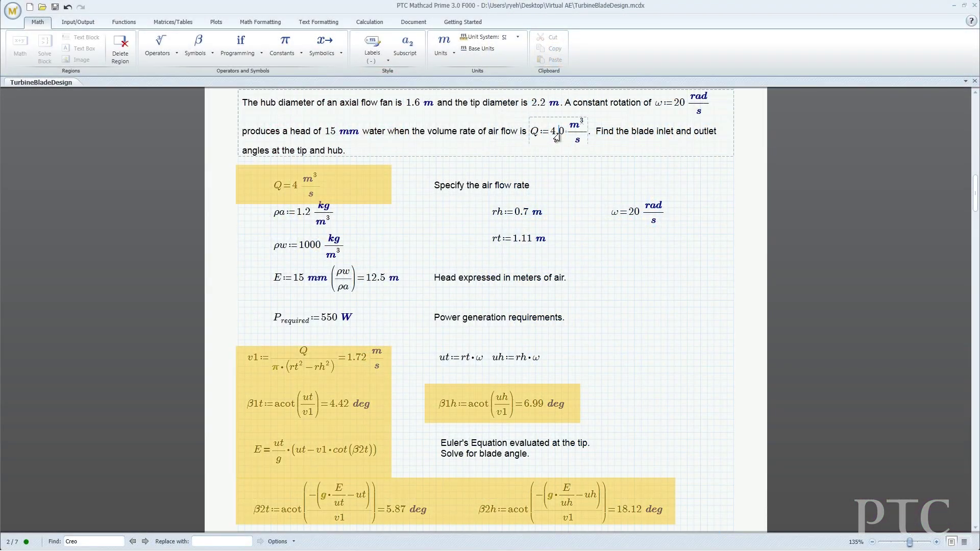
- Change the air flow rate Q from 4.0 to 4.5
key(BackSpace)
text(5)
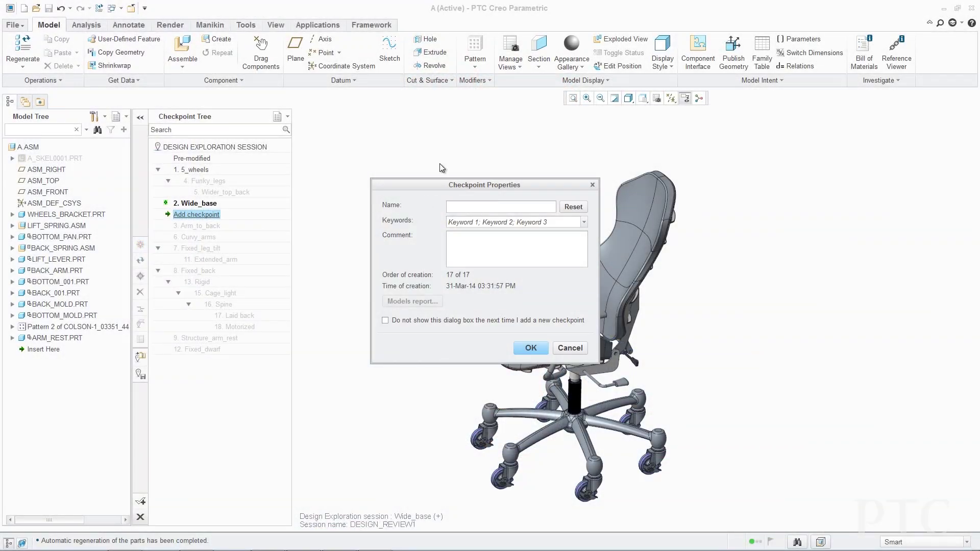
- Name the new checkpoint 'heavy duty' and activate checkpoint 9. Structure_arm_rest
text(heavy duty)
key(Return)
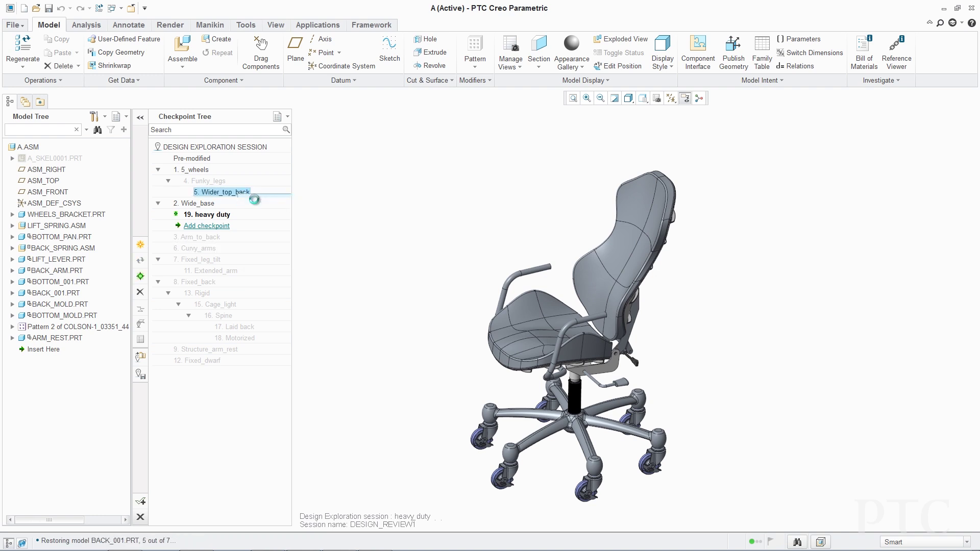
right_click(218, 351)
click(238, 356)
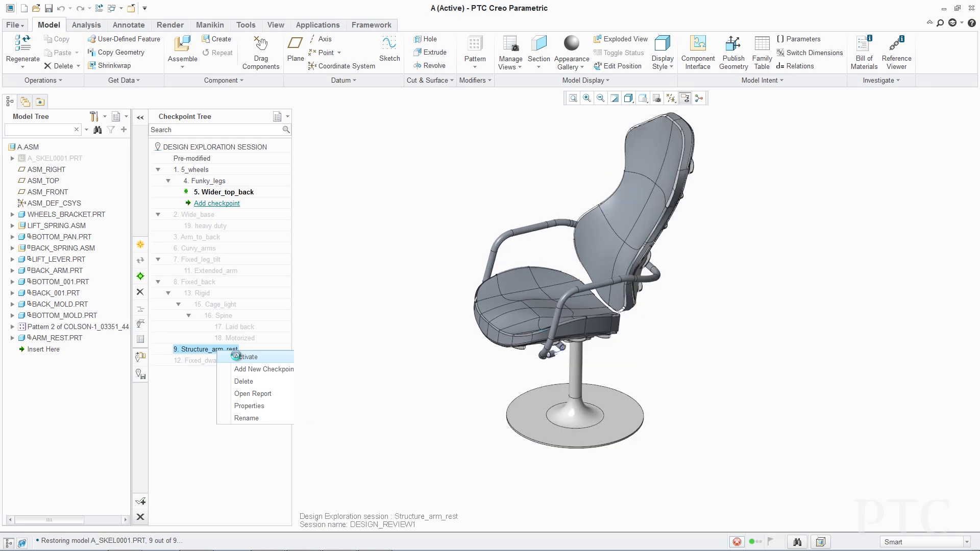